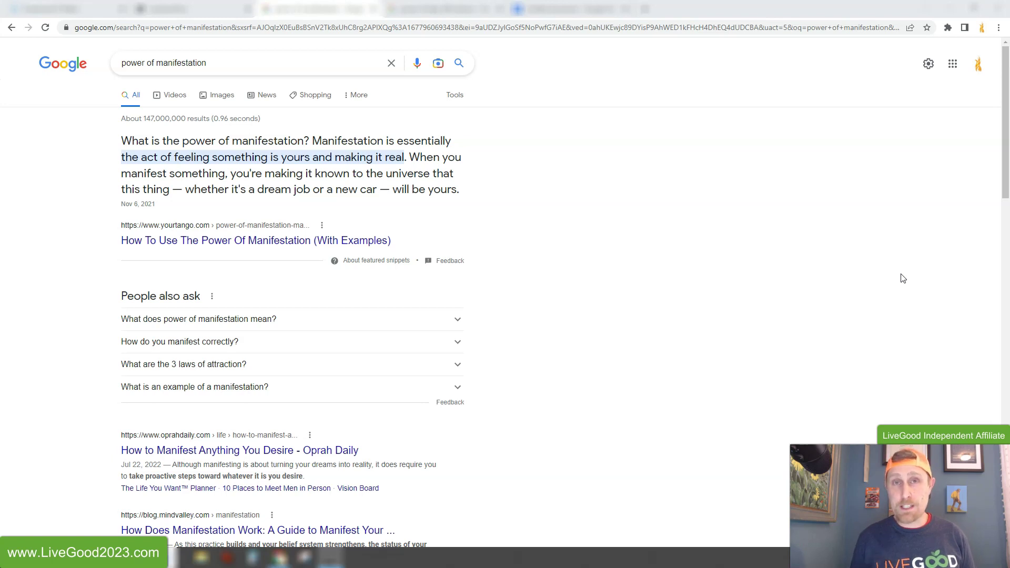
# Step: Switch to the browser tab with the 'power of daily affirmations' Google search results
pyautogui.click(899, 276)
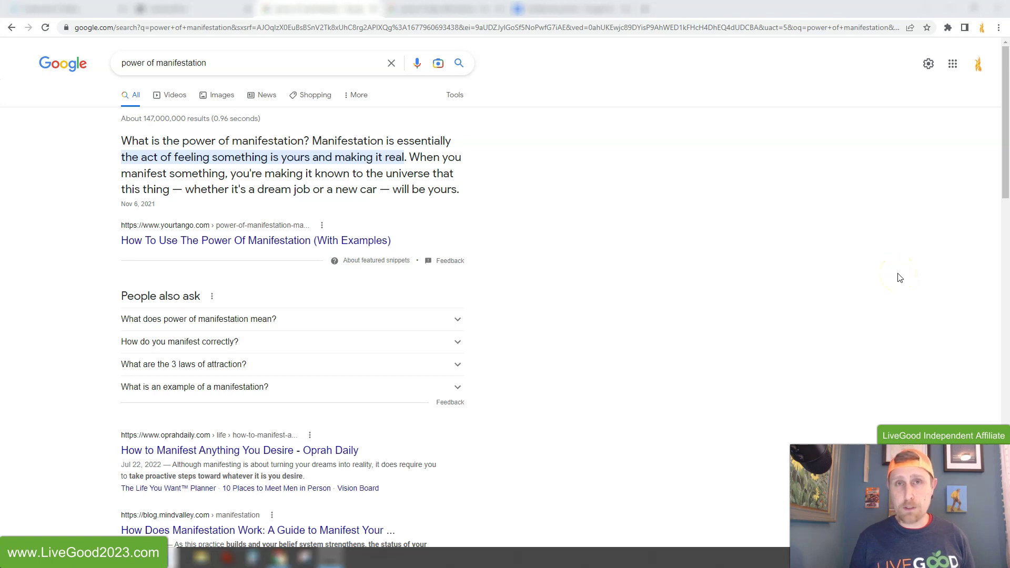
pyautogui.click(891, 272)
pyautogui.click(244, 150)
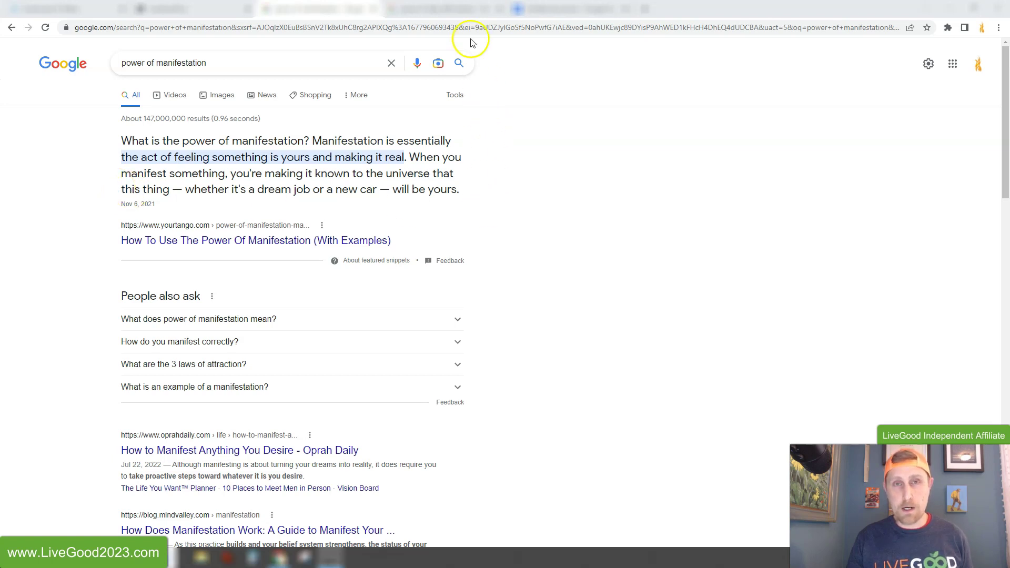
pyautogui.click(457, 7)
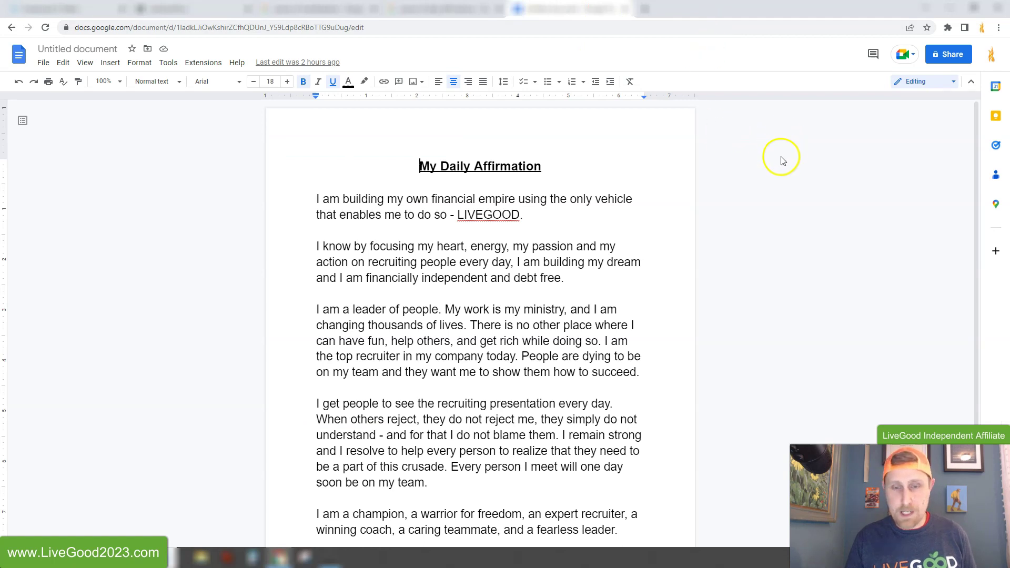
pyautogui.moveTo(976, 175)
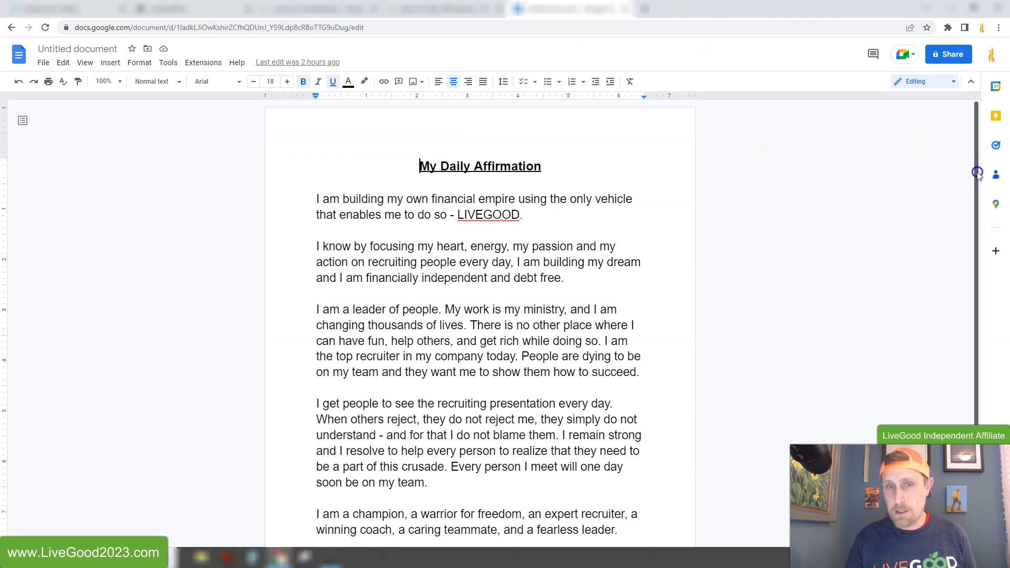
pyautogui.moveTo(975, 174); pyautogui.dragTo(983, 210)
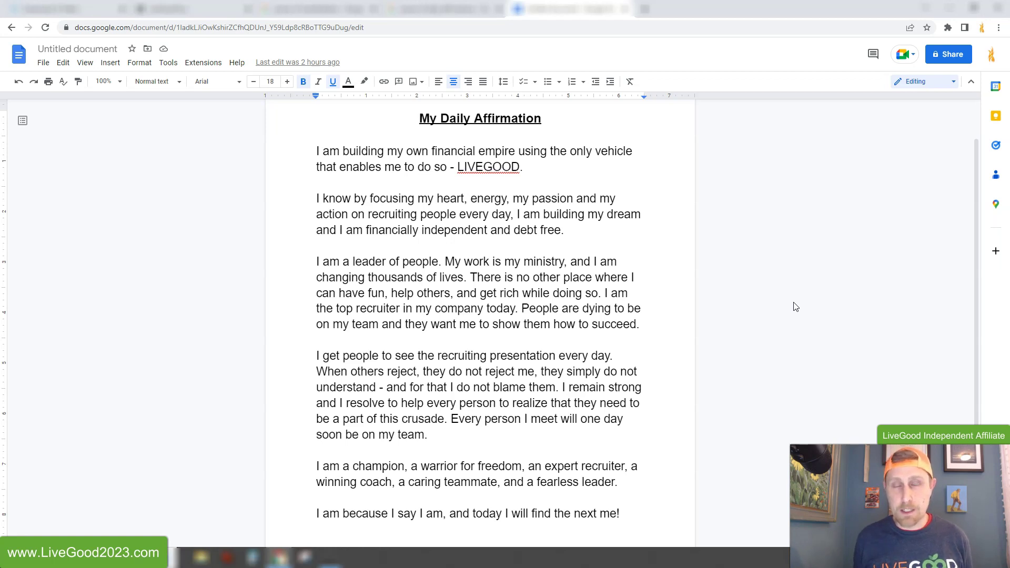
pyautogui.click(778, 297)
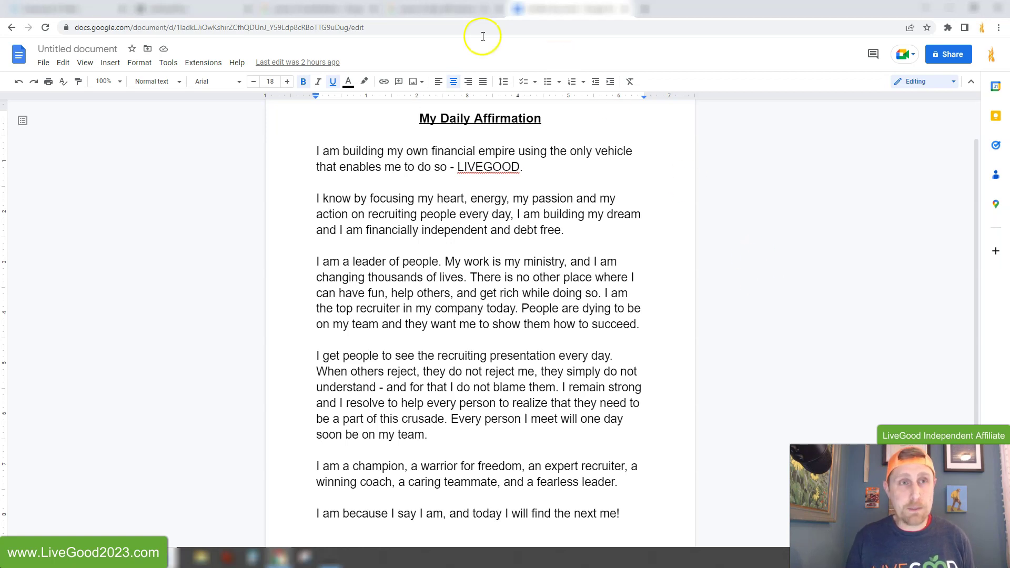
# Step: Switch to the livegoodtour.com tab to show the LiveGood tour page
pyautogui.click(186, 8)
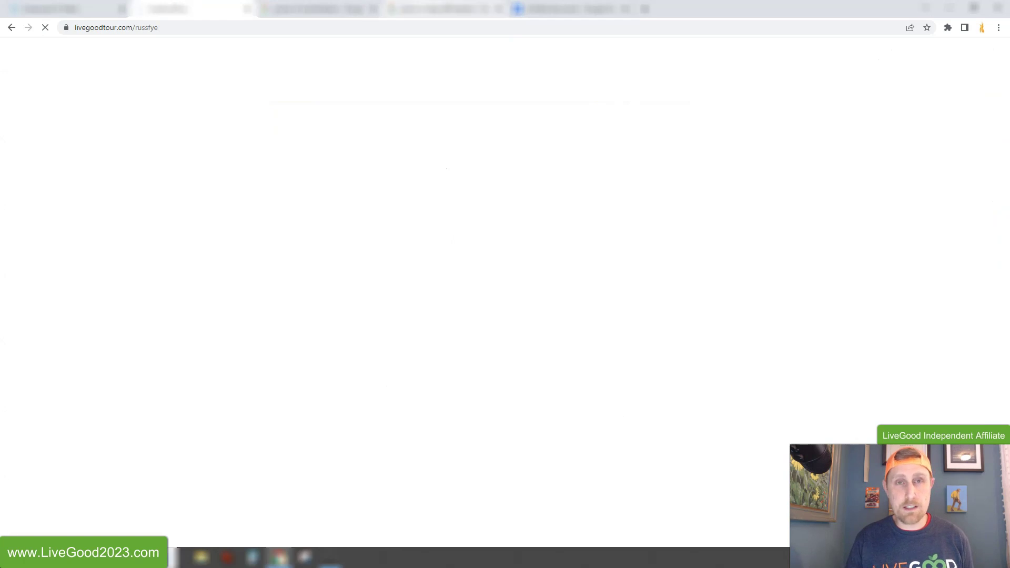